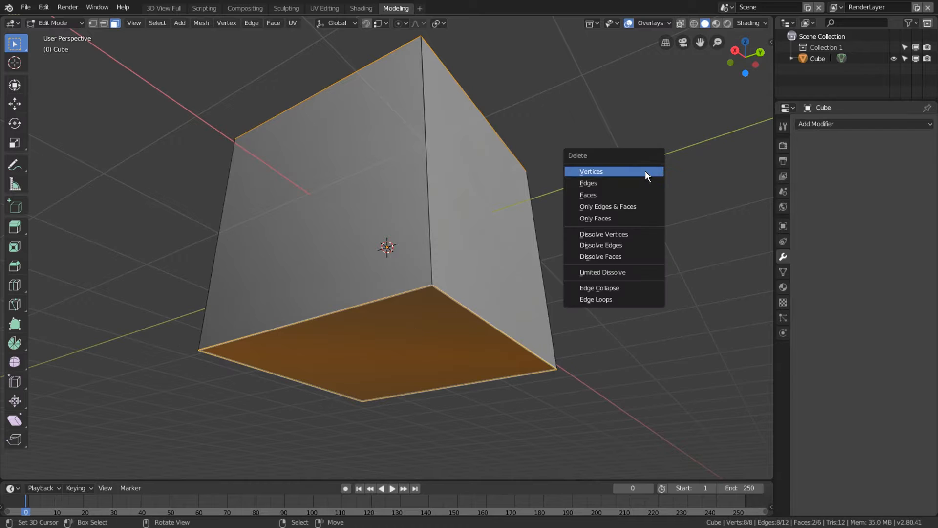
Delete the selected top and bottom faces of the cube, leaving the four side walls
left_click(611, 195)
middle_click_drag(547, 140, 562, 228)
scroll(572, 262, "down", 6)
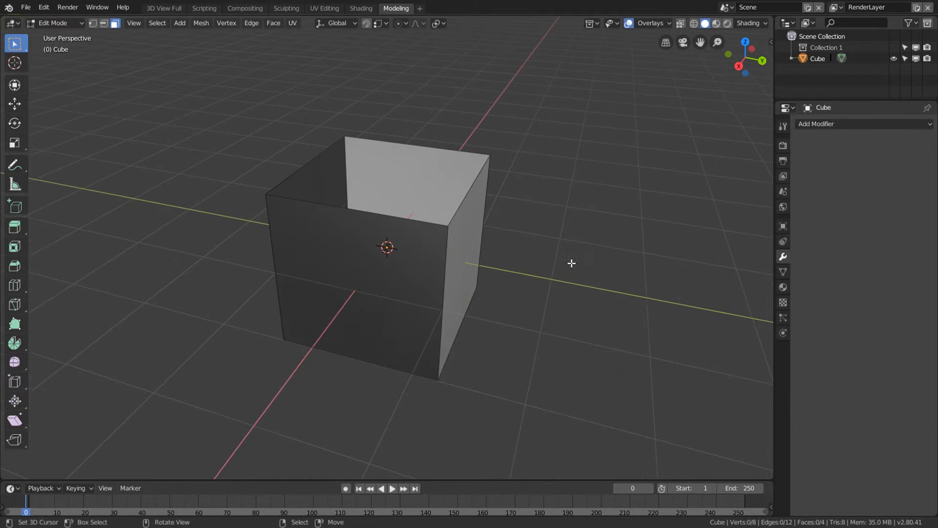
Scale the open box along the global Z axis by about 12 times into a tall column
key("s")
key("z")
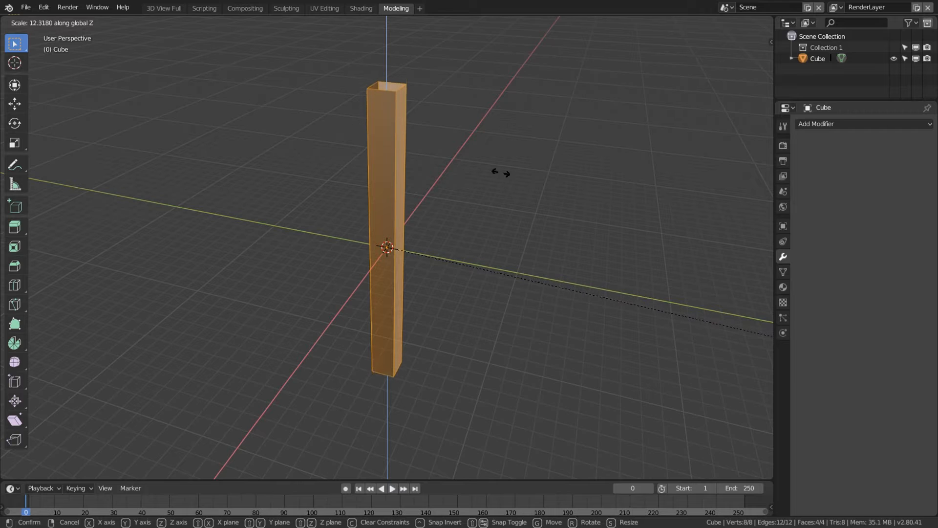
left_click(535, 187)
Add 19 evenly spaced horizontal loop cuts along the height of the column
key("ctrl+r")
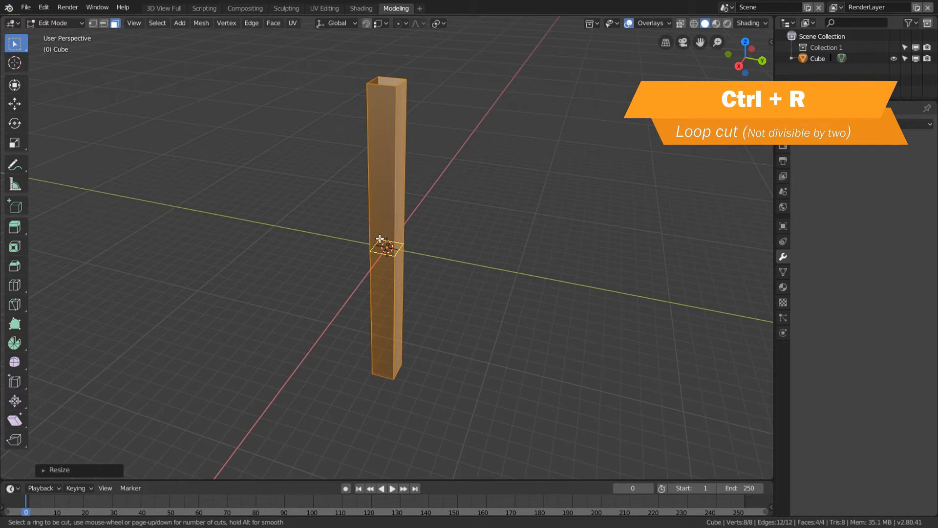
type("19")
left_click(379, 238)
right_click(383, 227)
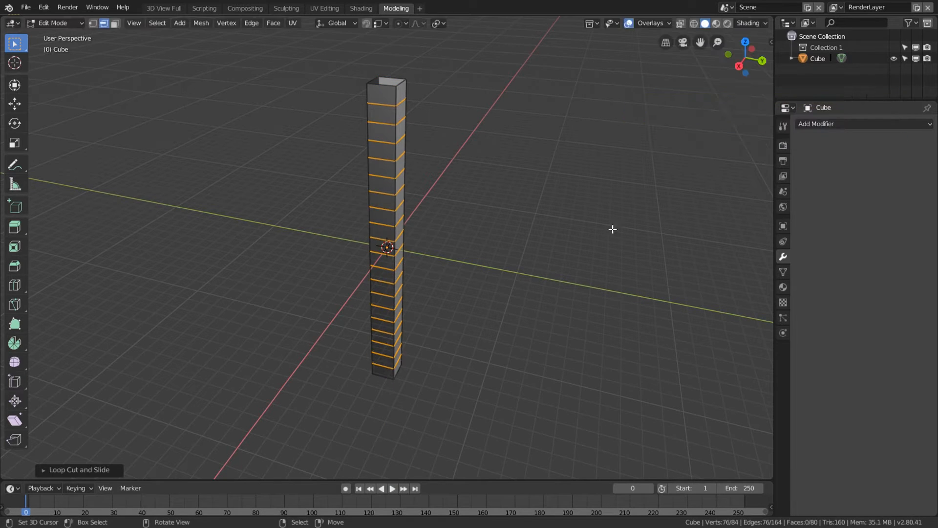
Add a Simple Deform modifier to the column that twists it 180° about the Z axis
key("Tab")
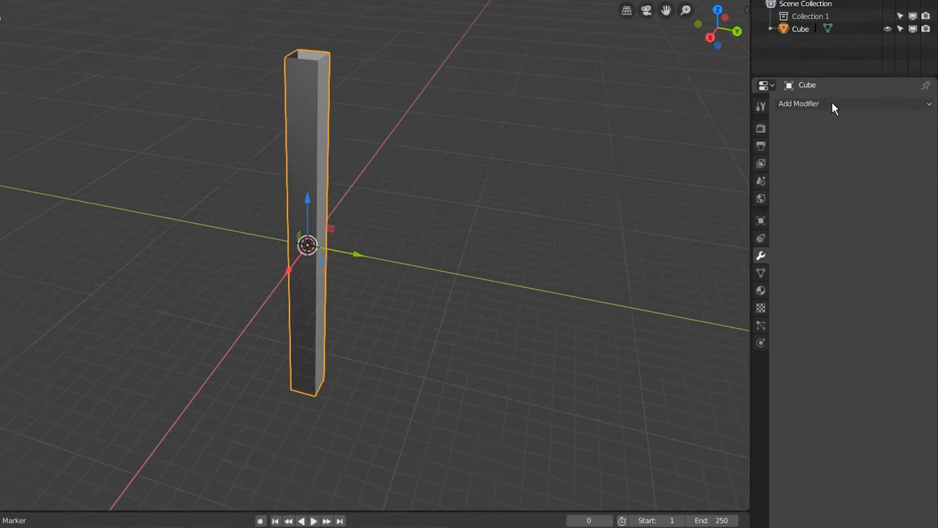
left_click(843, 124)
left_click(729, 249)
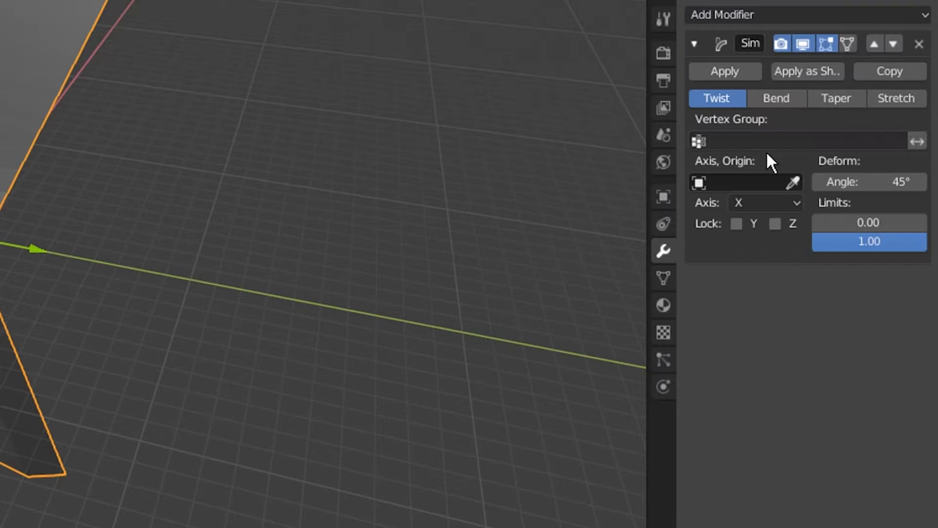
left_click(748, 203)
left_click(765, 204)
left_click(762, 202)
left_click(752, 143)
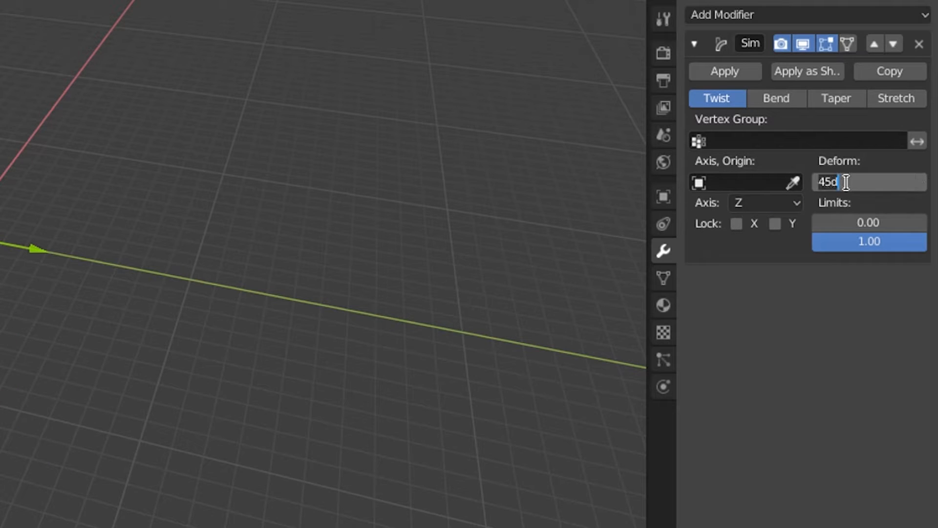
Duplicate the Simple Deform modifier and set the copy to Bend by 360° about the Y axis
left_click(900, 69)
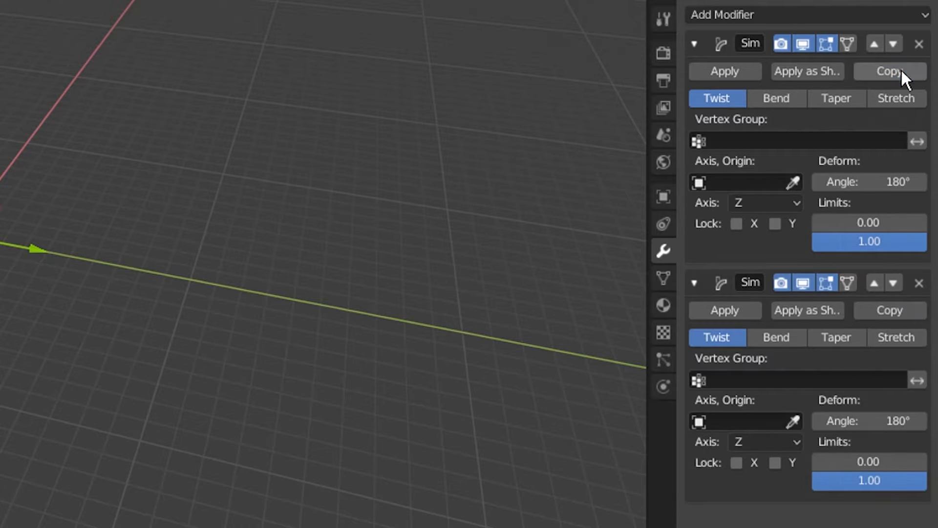
left_click(769, 441)
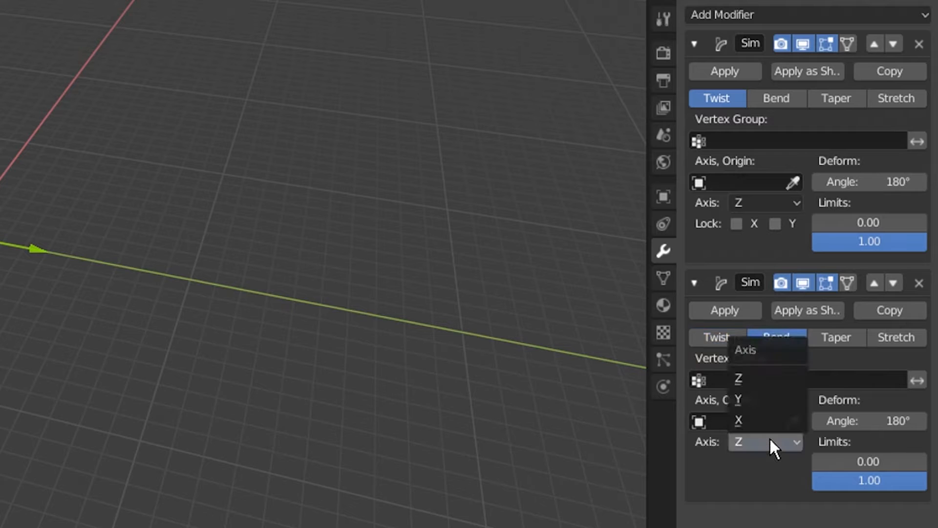
left_click(757, 401)
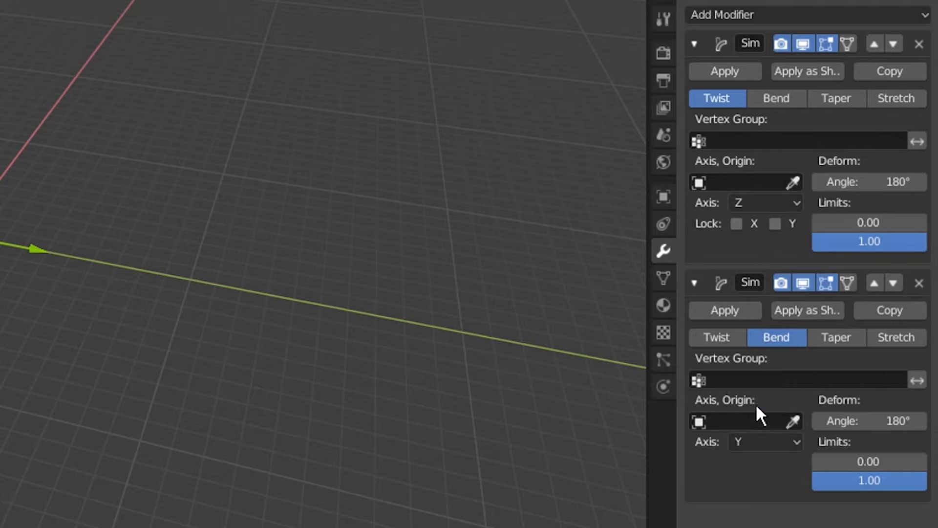
left_click(855, 421)
type("360")
key("Return")
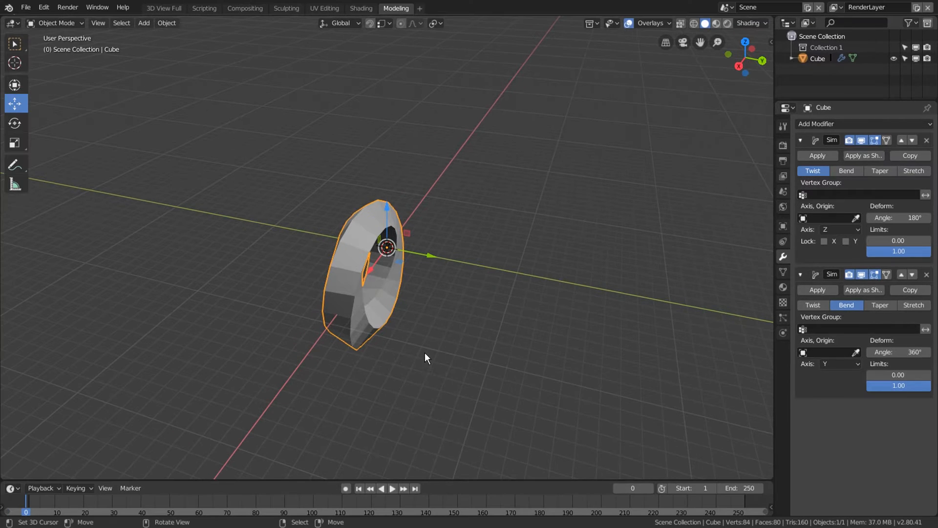
Convert the twisted and bent column to a mesh so both deformations are applied
middle_click_drag(424, 353, 614, 308)
key("alt+c")
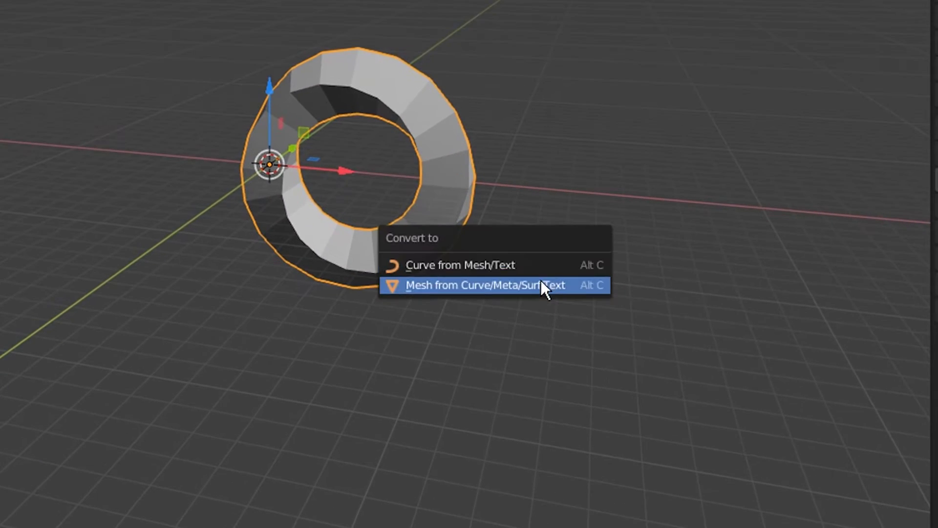
left_click(549, 319)
Set the ring's origin to its geometry and snap the ring to the 3D cursor
key("shift+ctrl+alt+c")
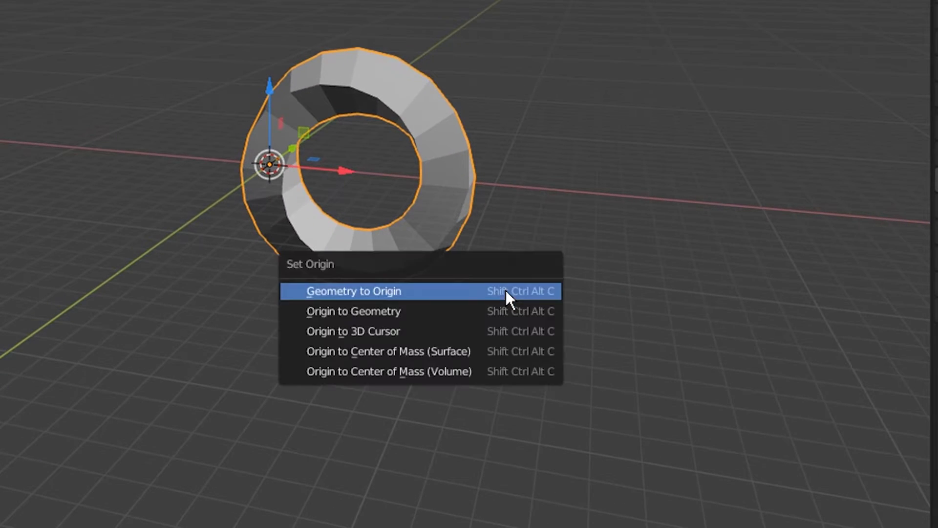
left_click(455, 310)
key("shift+s")
left_click(503, 183)
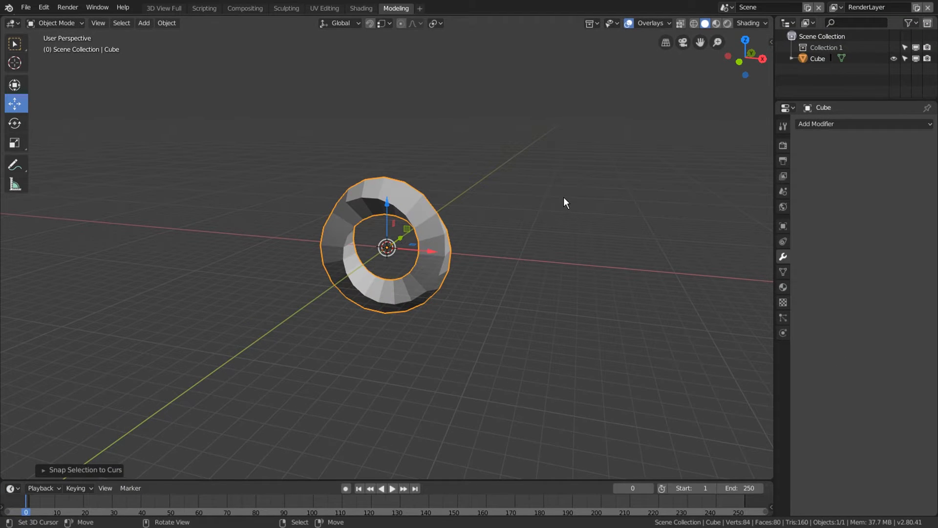
Rotate the ring 90° about the X axis so it lies flat
type("rx90")
key("Return")
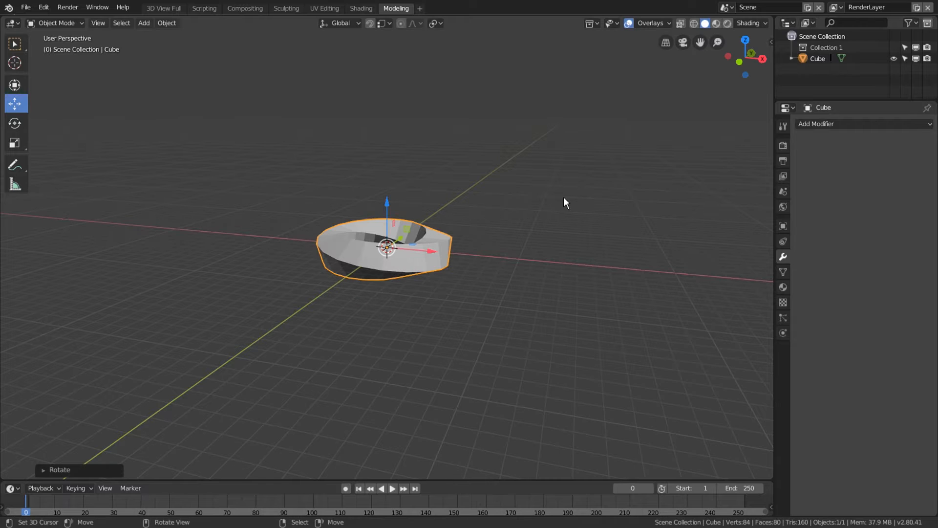
key("KP_Decimal")
mouse_move(564, 198)
middle_mouse_down()
mouse_move(538, 230)
mouse_move(566, 210)
middle_mouse_up()
Select the whole ring mesh in Edit Mode and remove its double vertices
key("Tab")
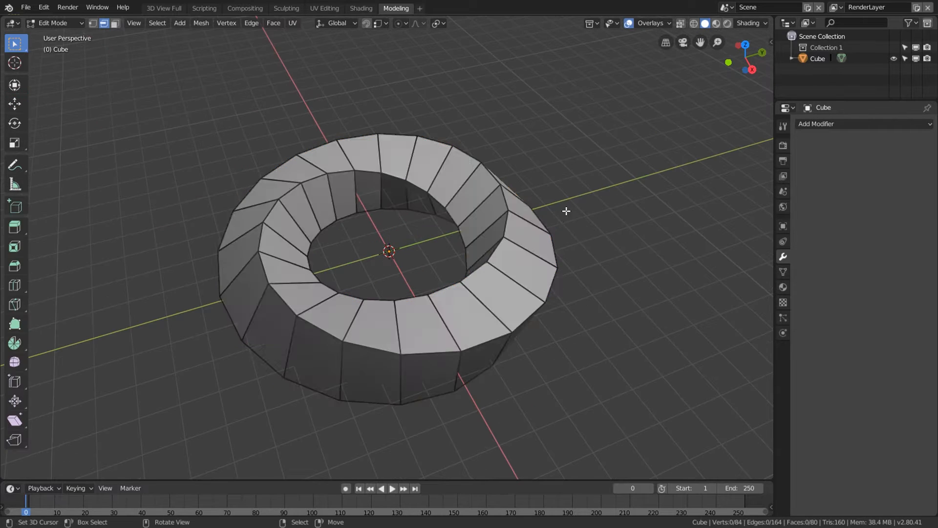
key("a")
key("ctrl+v")
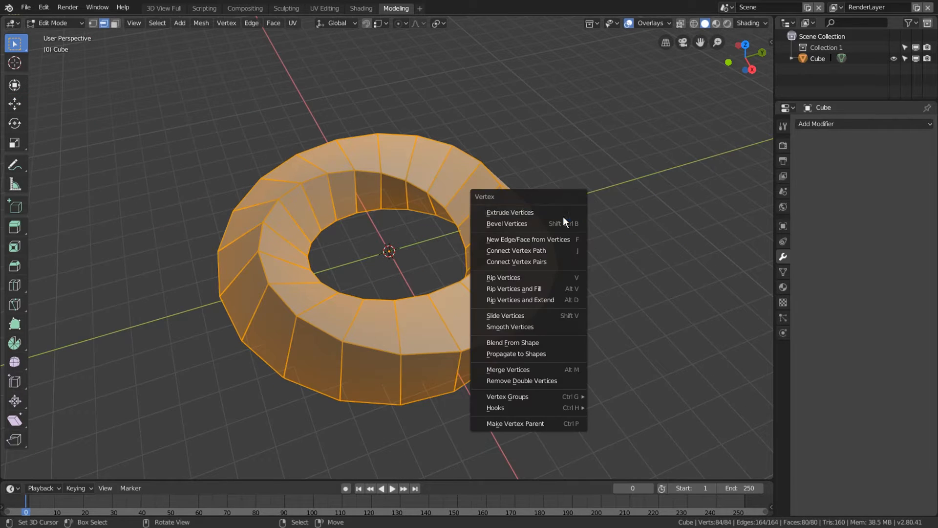
key("Escape")
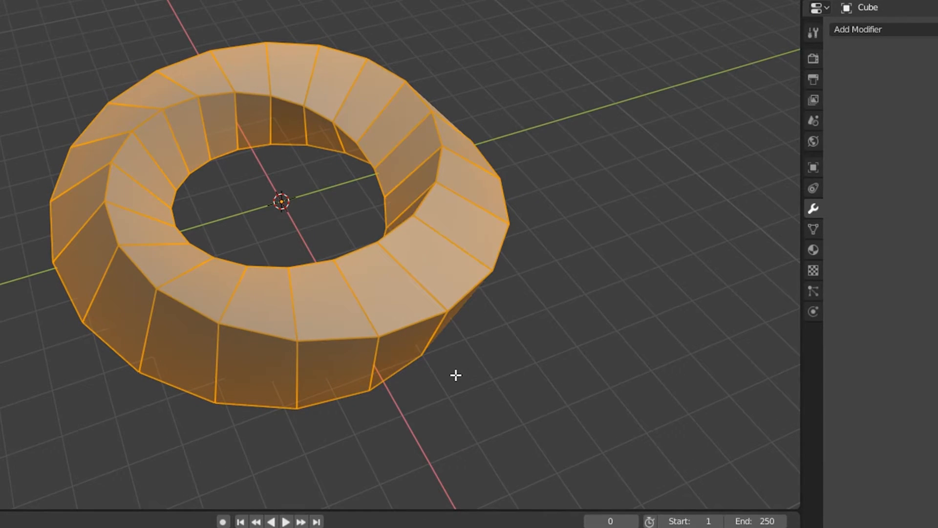
middle_click_drag(653, 240, 537, 230)
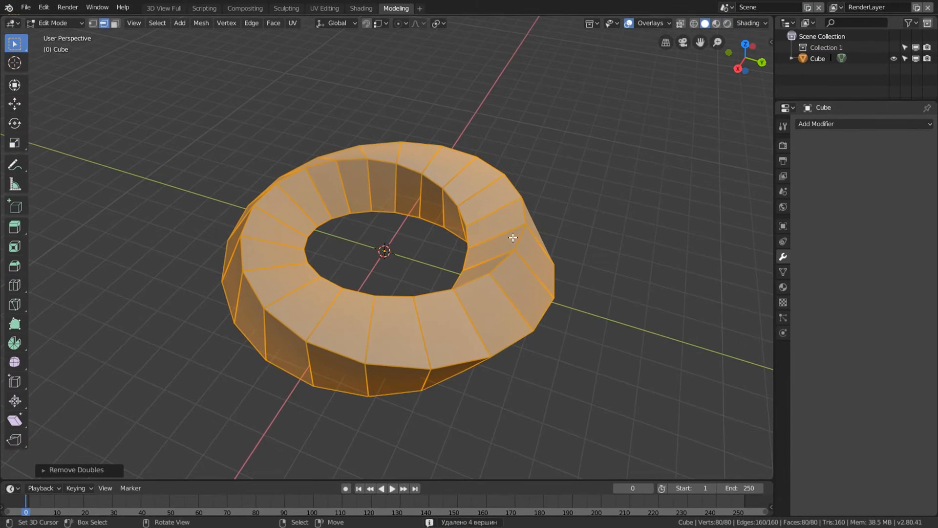
Select one continuous face loop running around the twisted ring and split it from the other faces
key("3")
right_click(480, 197)
right_click(480, 197, "alt")
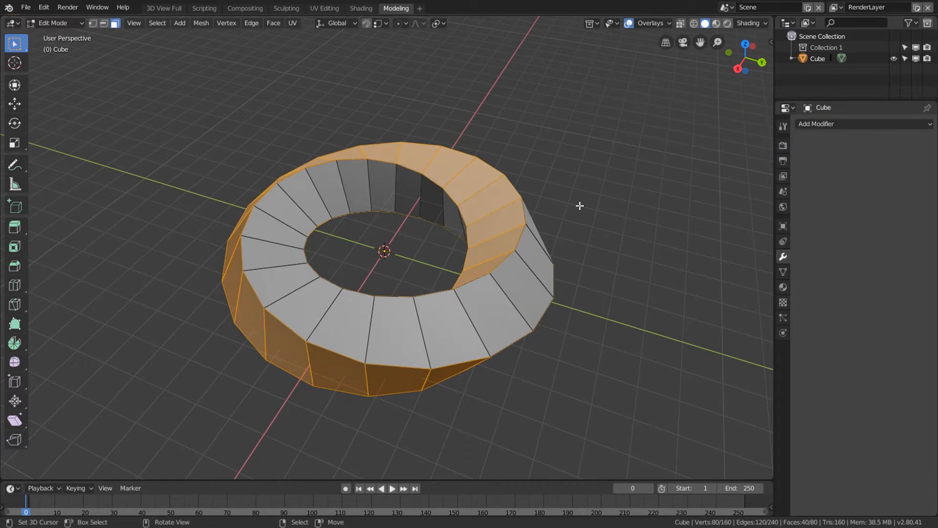
Select all faces and push the separated strips apart along their normals with Shrink/Fatten by about 0.65
key("a")
key("a")
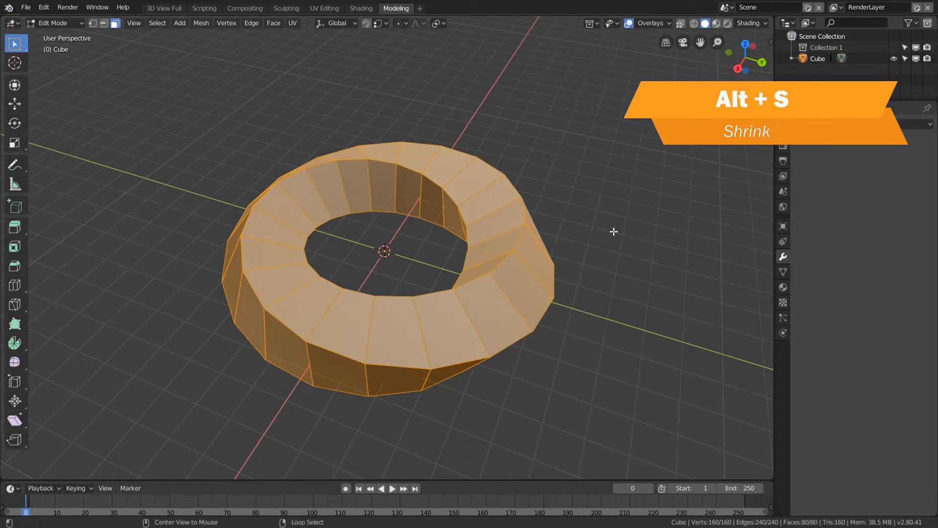
key("alt+s")
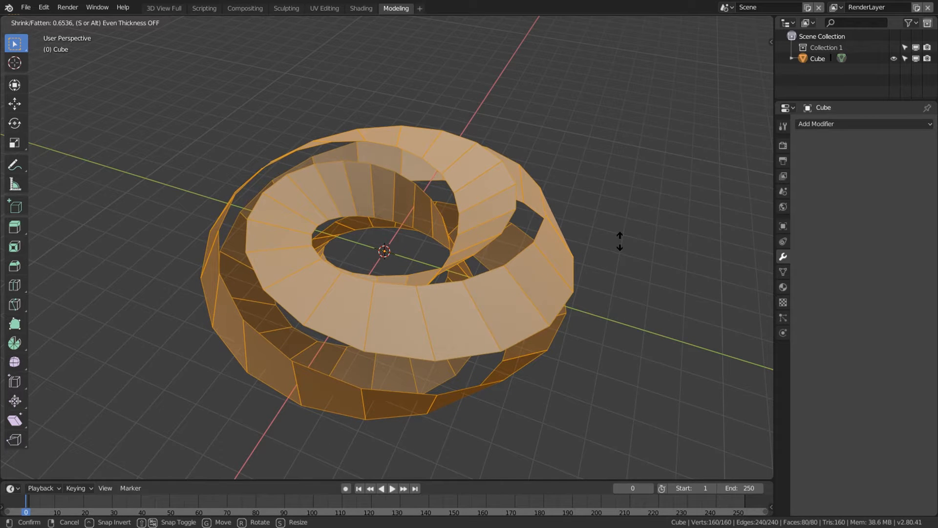
left_click(620, 242)
Add a Solidify modifier to the strips with a thickness of about 0.88 and an offset of about -0.06
key("Tab")
left_click(826, 125)
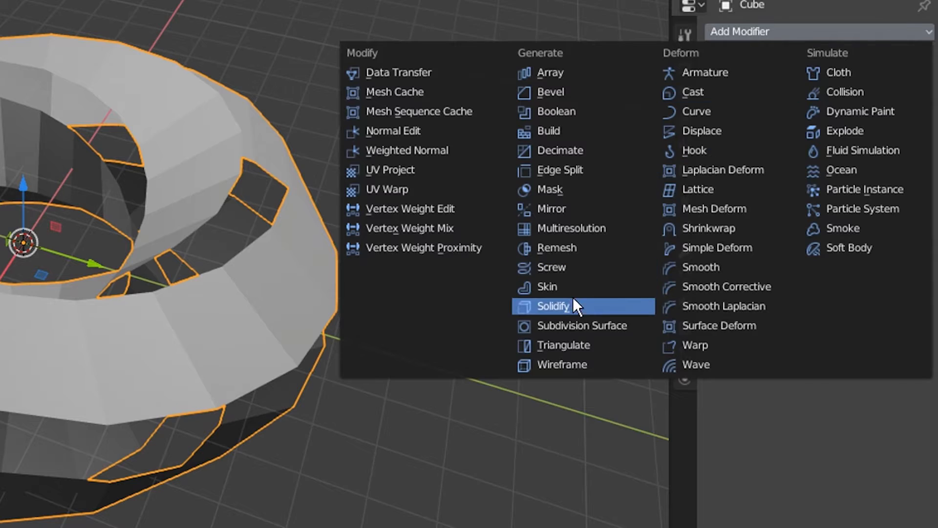
left_click(574, 300)
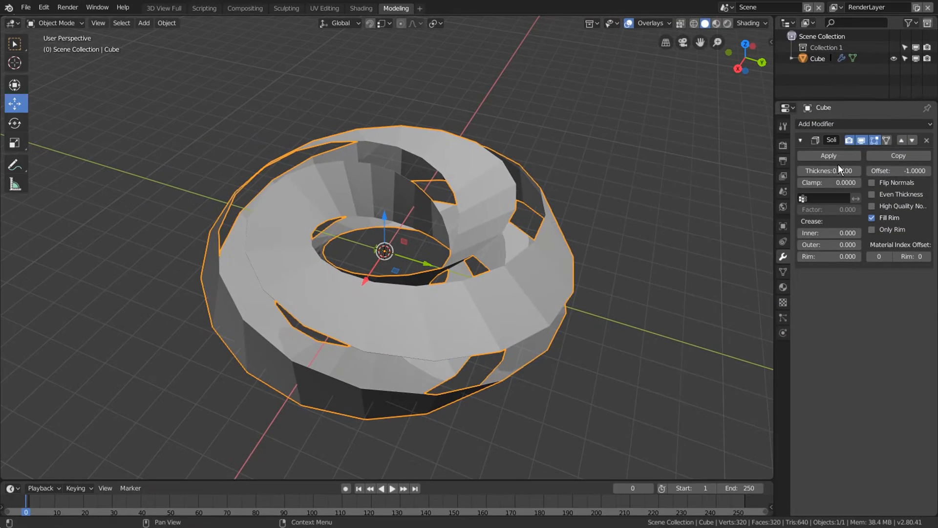
key("Tab")
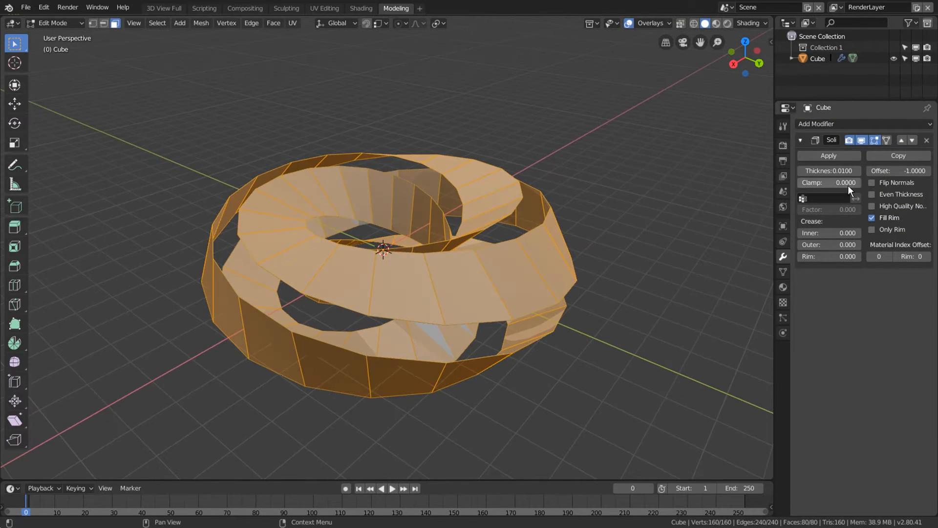
left_click_drag(830, 171, 923, 169)
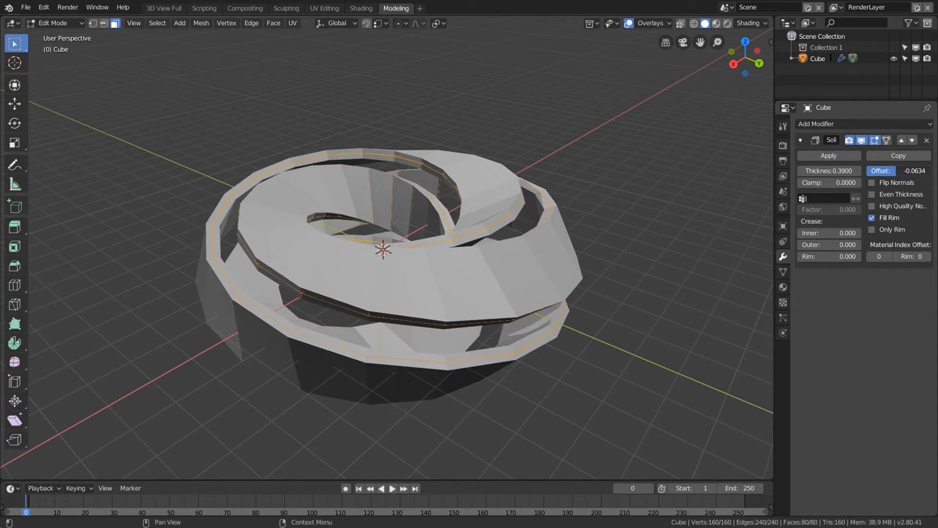
left_click_drag(829, 171, 902, 170)
middle_click_drag(391, 255, 232, 279)
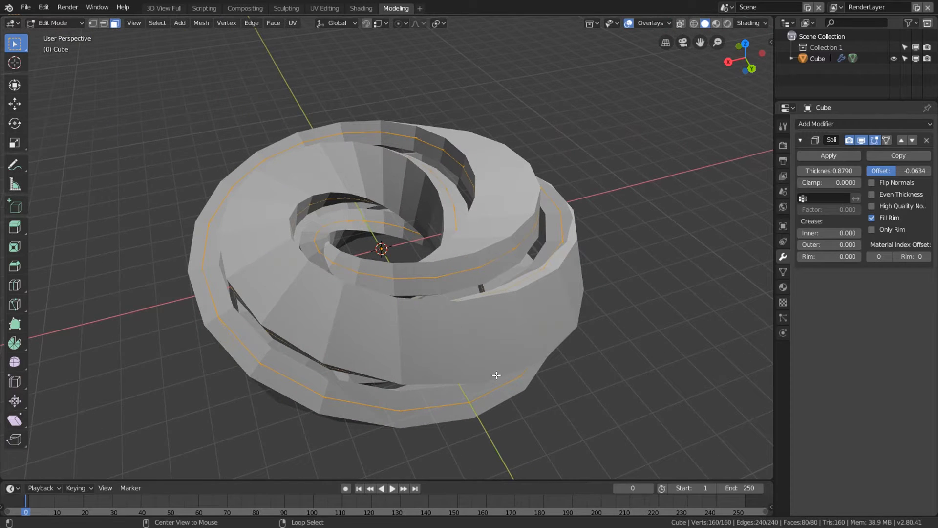
Convert the solidified strips to a mesh so the thickness is applied
key("Tab")
key("alt+c")
left_click(524, 362)
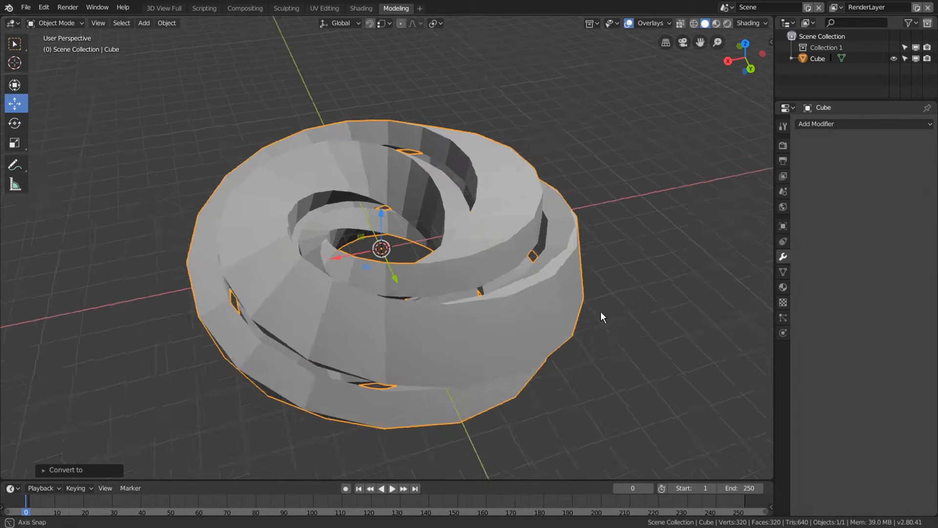
Select one of the two interlocking strips with all its linked faces in Edit Mode and hide it
middle_click_drag(617, 309, 500, 300)
key("Tab")
left_click(503, 265)
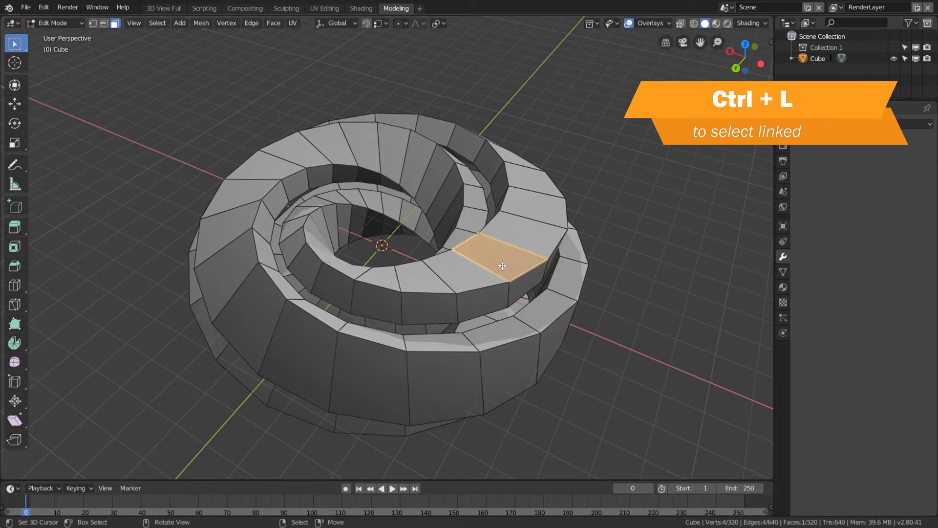
key("ctrl+l")
key("h")
Connect two facing faces on the upper and lower turns of the remaining strip with Bridge Edge Loops
middle_click_drag(519, 245, 372, 249)
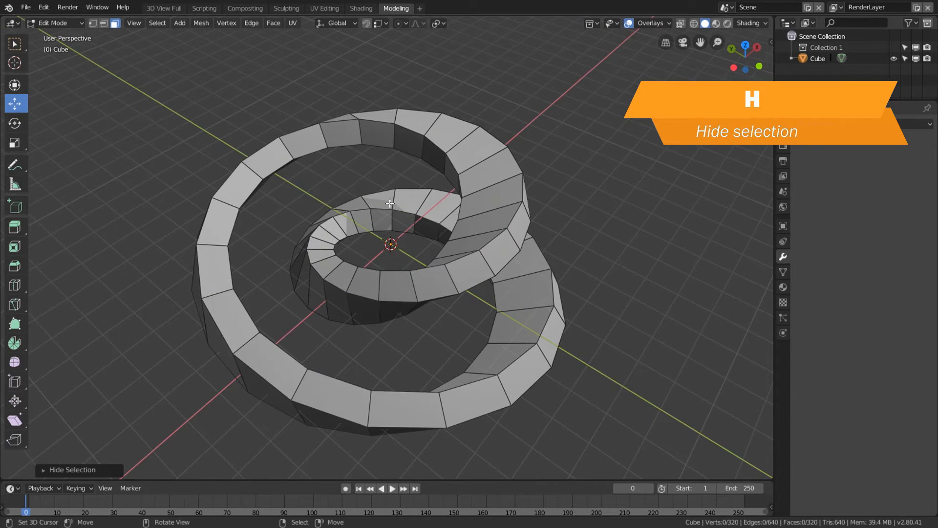
middle_click_drag(468, 250, 333, 194)
left_click(380, 112)
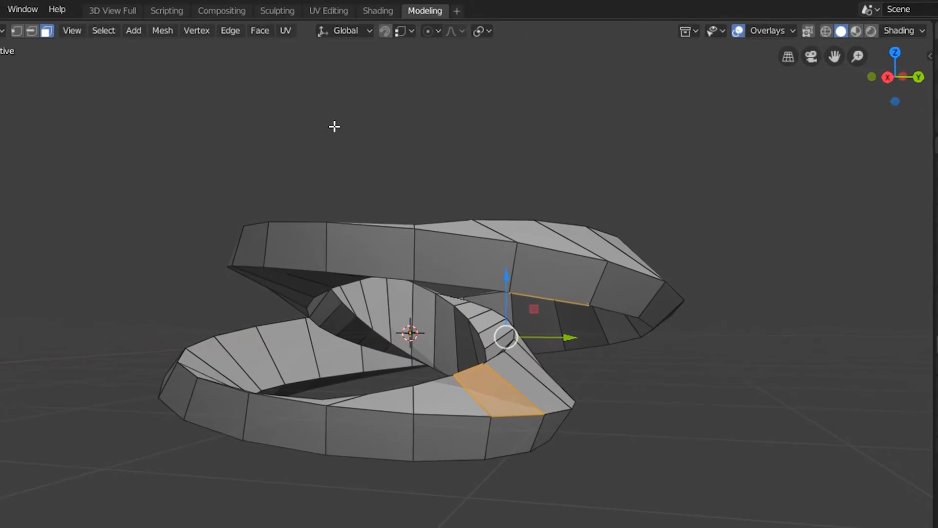
left_click(251, 24)
left_click(264, 79)
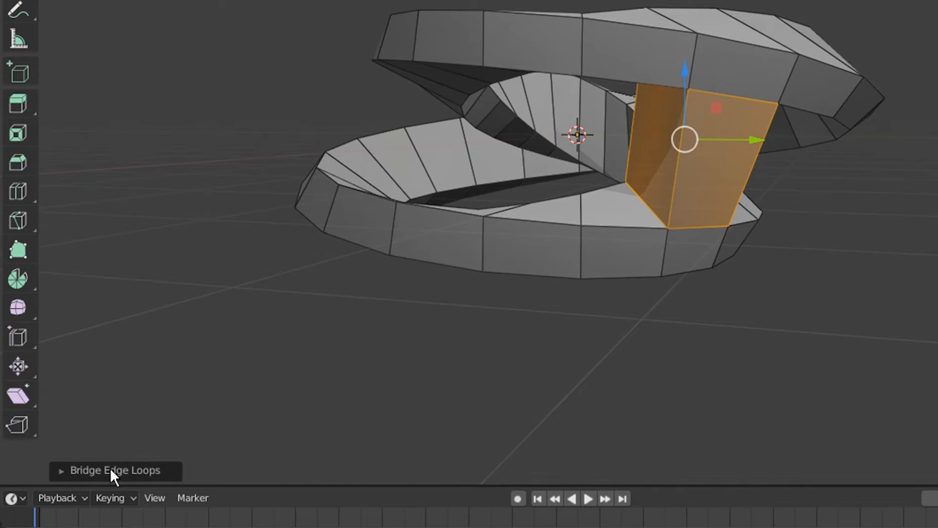
Set the bridge to 2 cuts, a smoothness of 1.13 and a profile factor of about -0.52
left_click(111, 472)
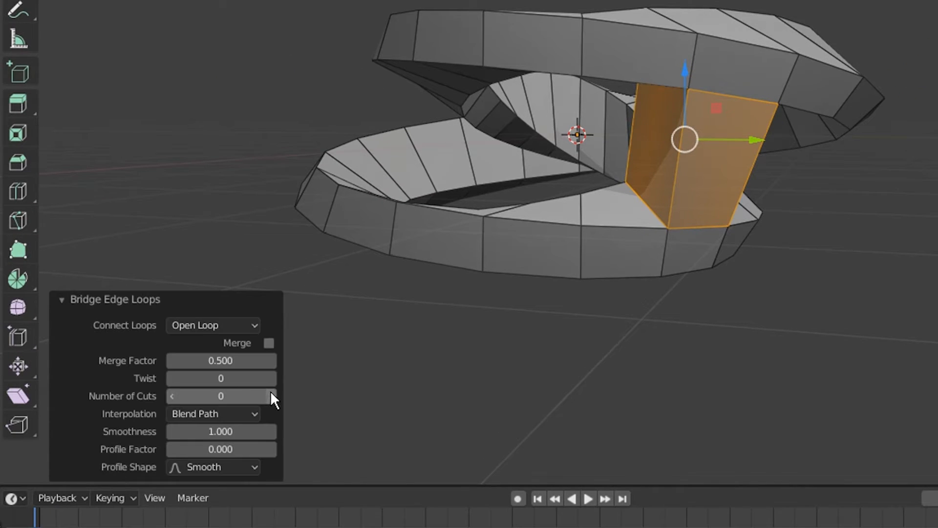
left_click_drag(221, 449, 195, 448)
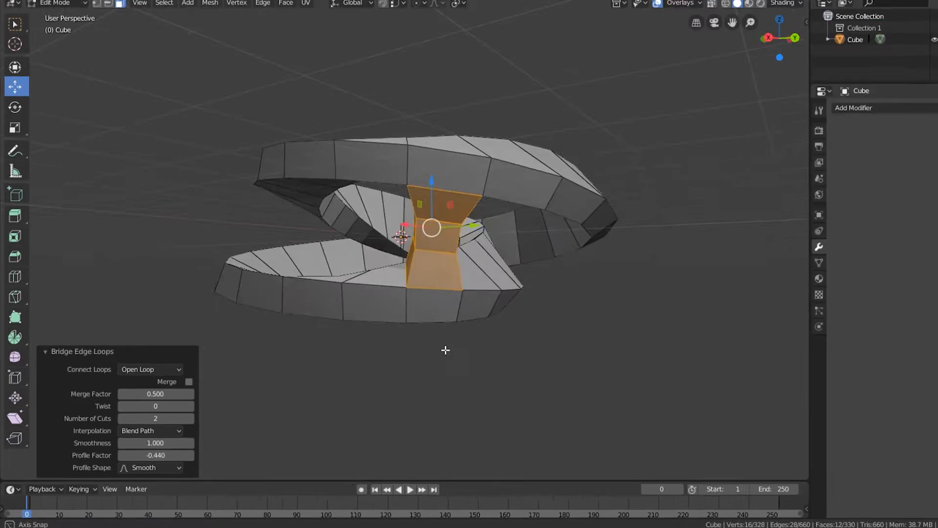
middle_click_drag(444, 350, 471, 360)
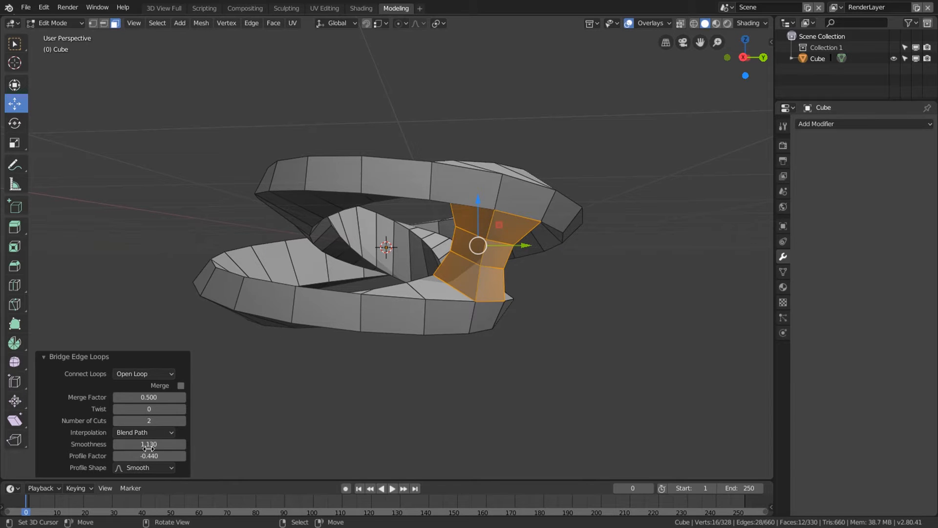
middle_click_drag(441, 364, 398, 286)
Repeat the bridge with the same settings on the next pairs of facing faces along the visible strip
right_click(404, 292)
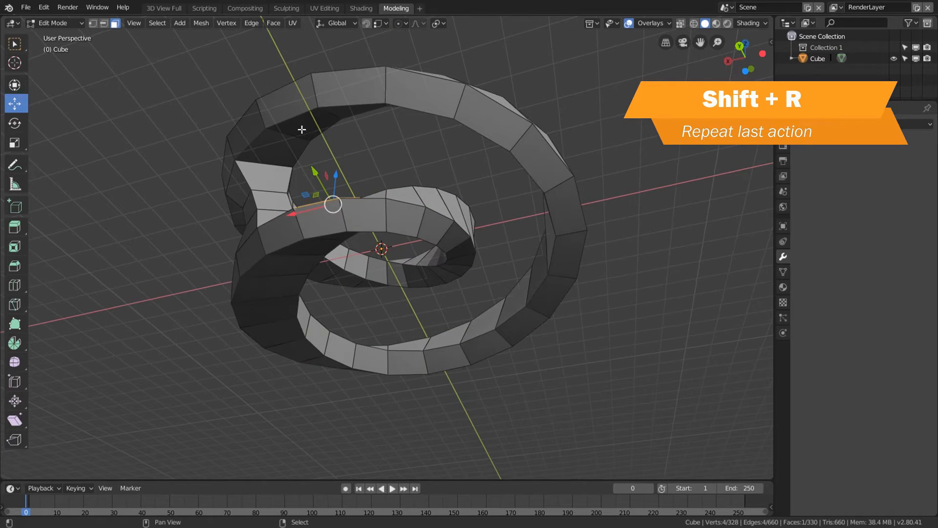
right_click(303, 132, "shift")
key("shift+r")
middle_click_drag(424, 167, 189, 286)
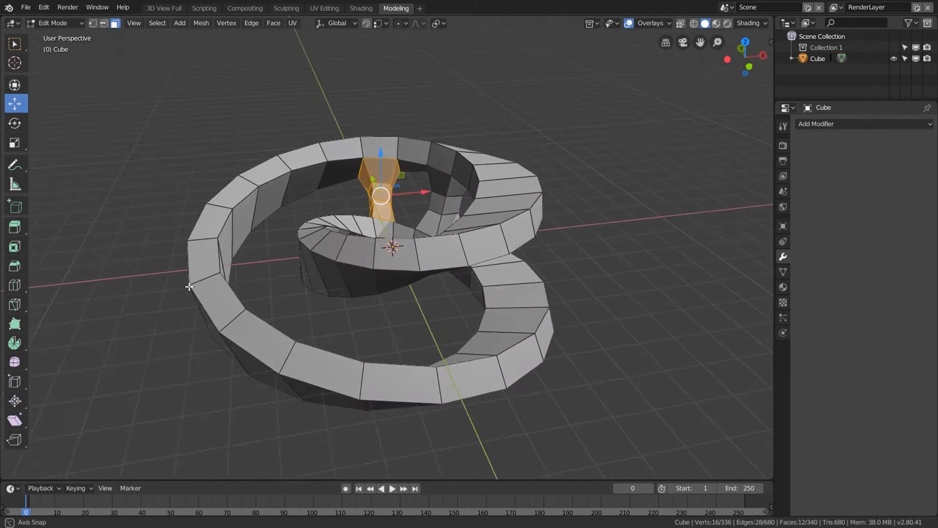
right_click(322, 188)
middle_click_drag(323, 188, 250, 201)
right_click(250, 201, "shift")
key("shift+r")
middle_click_drag(318, 230, 246, 282)
right_click(266, 254)
right_click(335, 293, "shift")
key("shift+r")
key("shift+r")
Bridge the remaining pairs of facing faces around the visible strip by repeating the same operation
middle_click_drag(350, 273, 362, 251)
right_click(236, 310)
right_click(362, 251, "shift")
key("shift+r")
right_click(386, 234)
right_click(318, 362, "shift")
key("shift+r")
right_click(407, 337)
middle_click_drag(407, 337, 391, 188)
right_click(391, 188, "shift")
key("shift+r")
right_click(362, 331)
right_click(371, 158, "shift")
middle_click_drag(361, 331, 460, 297)
key("shift+r")
Reveal the hidden strip, invert the selection to the bridged strip and hide that one instead
key("alt+h")
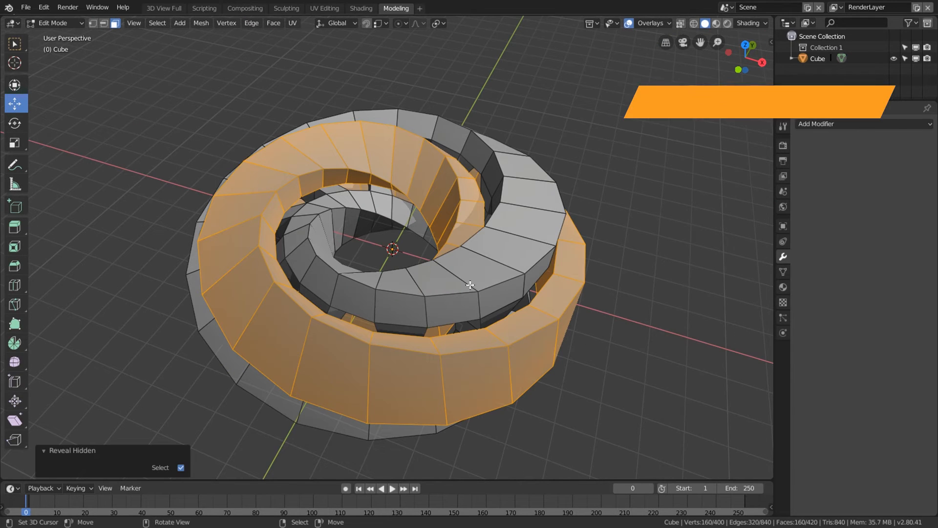
middle_click_drag(532, 248, 478, 281)
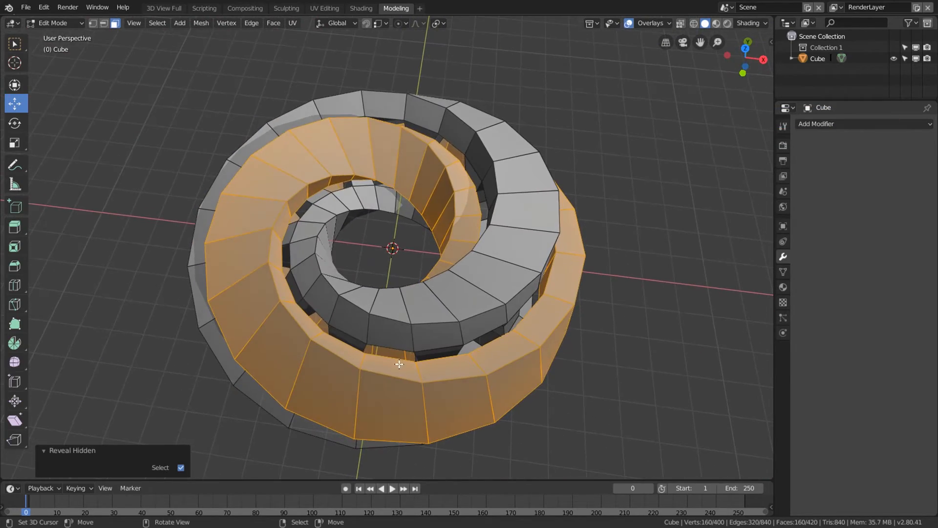
key("ctrl+i")
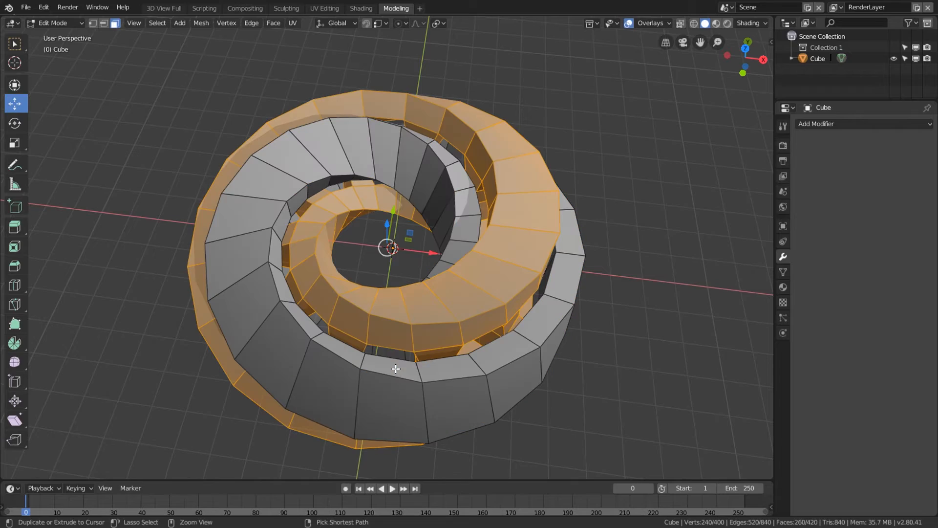
key("h")
Connect two facing faces on the second strip with Bridge Edge Loops using 2 cuts
left_click(396, 368)
middle_click_drag(396, 368, 269, 315)
left_click(257, 21)
left_click(271, 59)
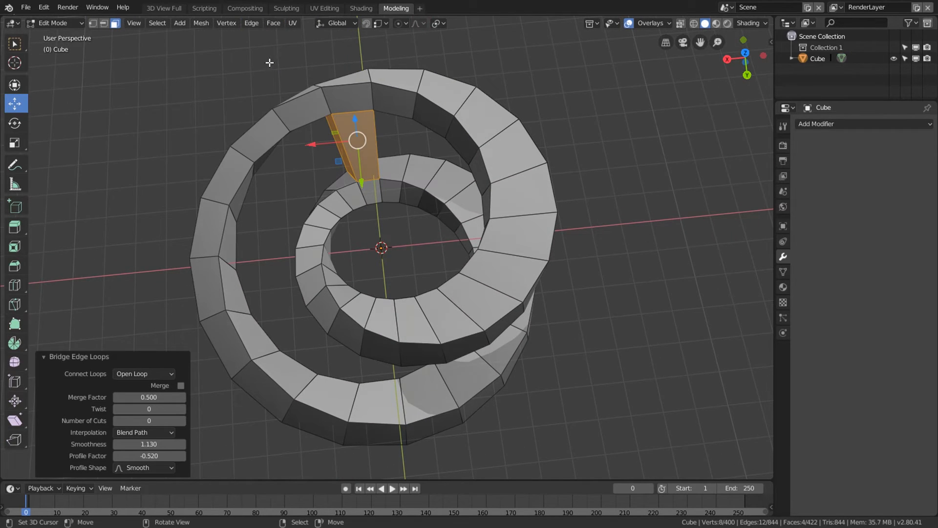
left_click(183, 421)
left_click(182, 420)
Repeat the bridge on the next two pairs of facing faces of the second strip
right_click(426, 169)
middle_click_drag(467, 235, 371, 105)
right_click(399, 117, "shift")
key("shift+r")
right_click(308, 144)
middle_click_drag(314, 178, 386, 245)
right_click(407, 329, "shift")
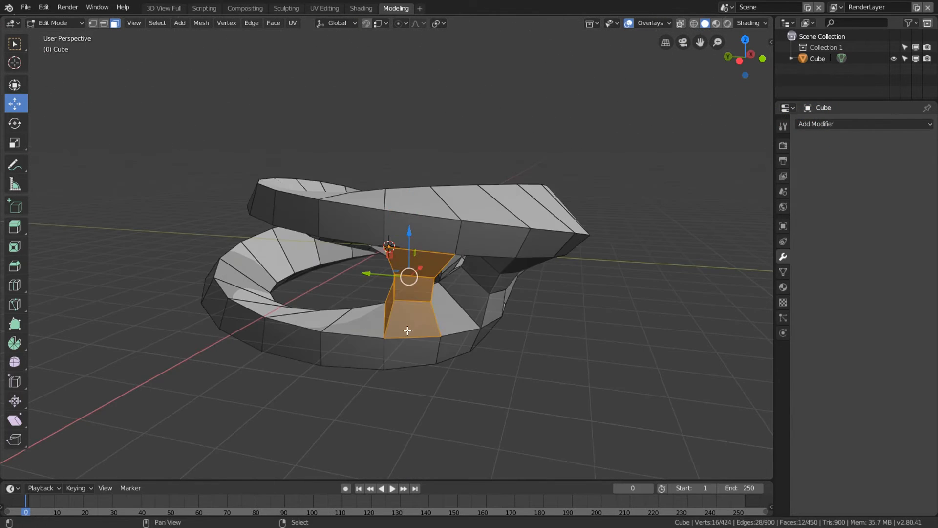
key("shift+r")
Bridge all remaining pairs of facing faces around the second strip by repeating the same operation
right_click(318, 318)
right_click(364, 183, "shift")
key("shift+r")
right_click(371, 207)
middle_click_drag(371, 207, 406, 293)
right_click(411, 376, "shift")
key("shift+r")
right_click(312, 367)
middle_click_drag(312, 367, 350, 339)
right_click(382, 202, "shift")
key("shift+r")
right_click(326, 205)
right_click(377, 315)
right_click(318, 387, "shift")
key("shift+r")
right_click(350, 323)
middle_click_drag(320, 291, 261, 308)
right_click(251, 215, "shift")
key("shift+r")
right_click(294, 173)
middle_click_drag(294, 173, 365, 343)
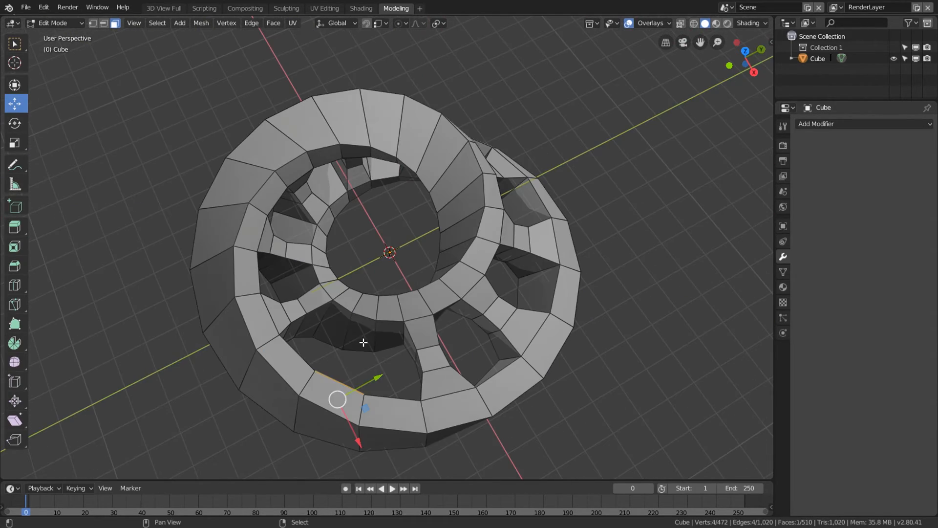
right_click(364, 342, "shift")
key("shift+r")
Reveal the hidden strip, switch to edge selection and clear the selection
key("alt+h")
key("2")
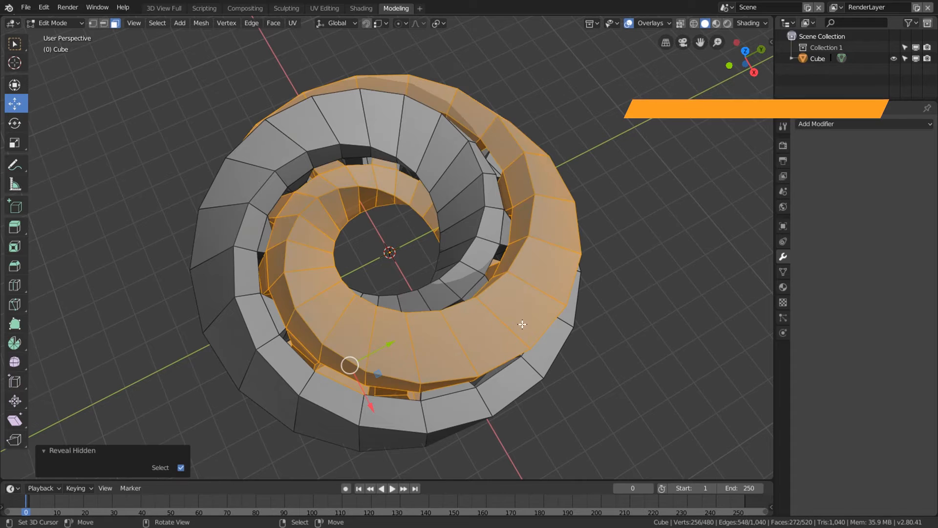
middle_click_drag(593, 318, 567, 324)
key("alt+a")
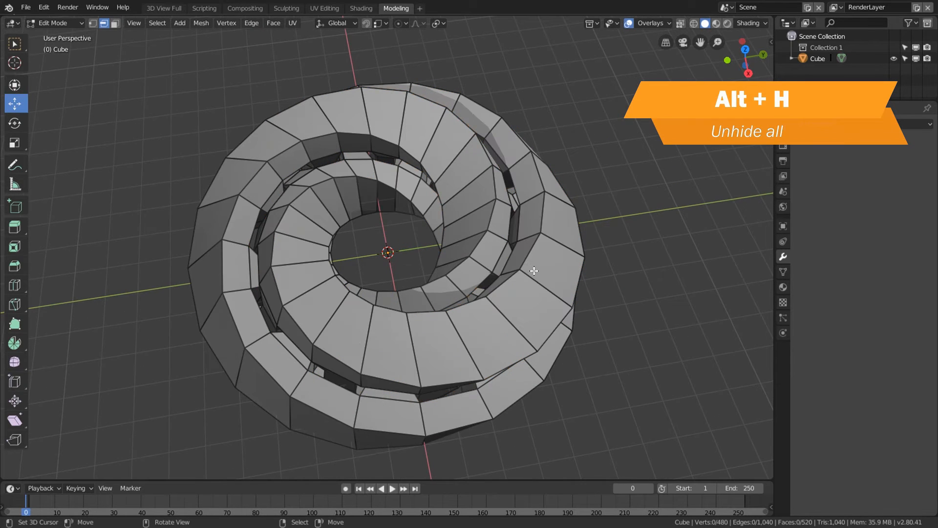
Select the long edge loops bordering the wide outer faces of both strips and bevel them by about 0.056 with 1 segment
right_click(493, 214, "alt")
right_click(442, 209, "alt+shift")
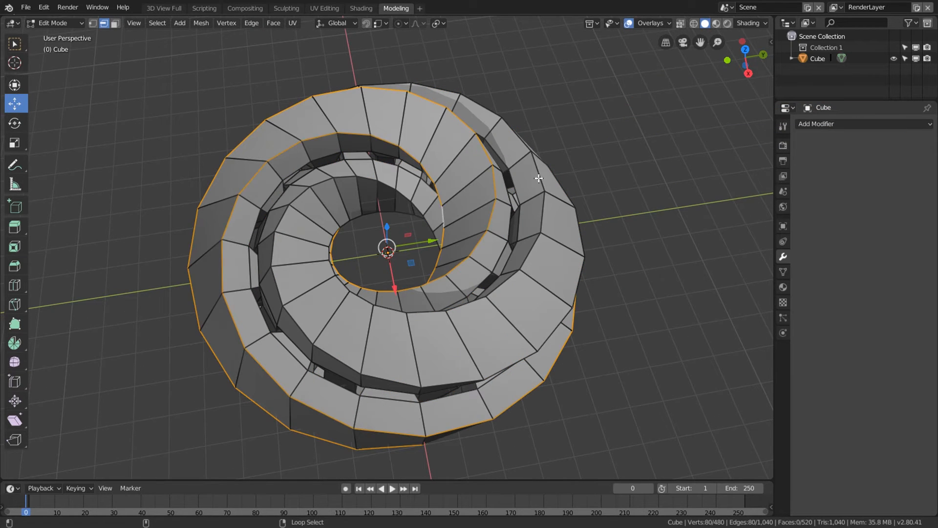
middle_click_drag(548, 212, 526, 294)
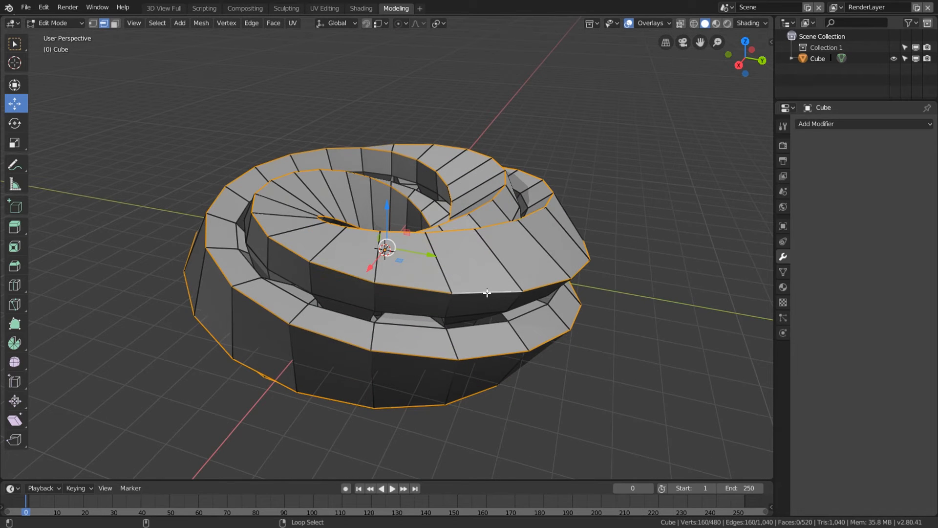
key("ctrl+b")
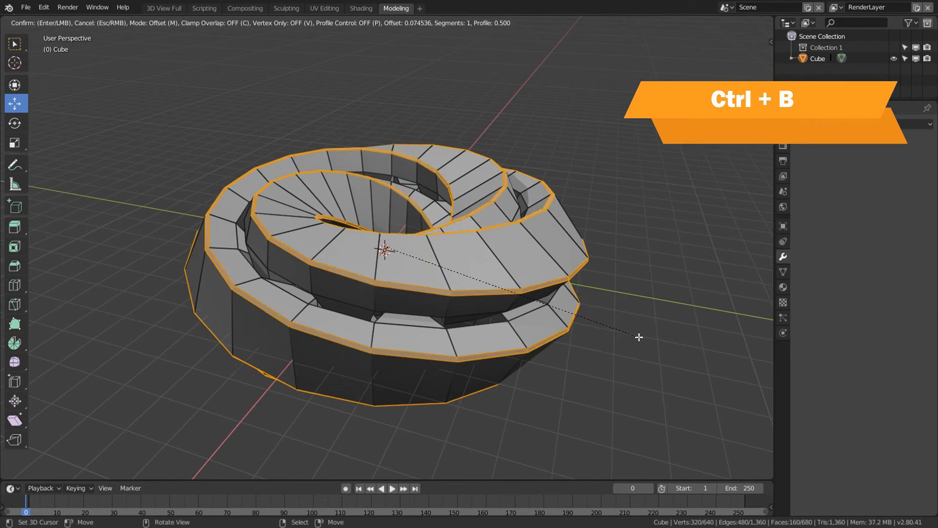
left_click(638, 337)
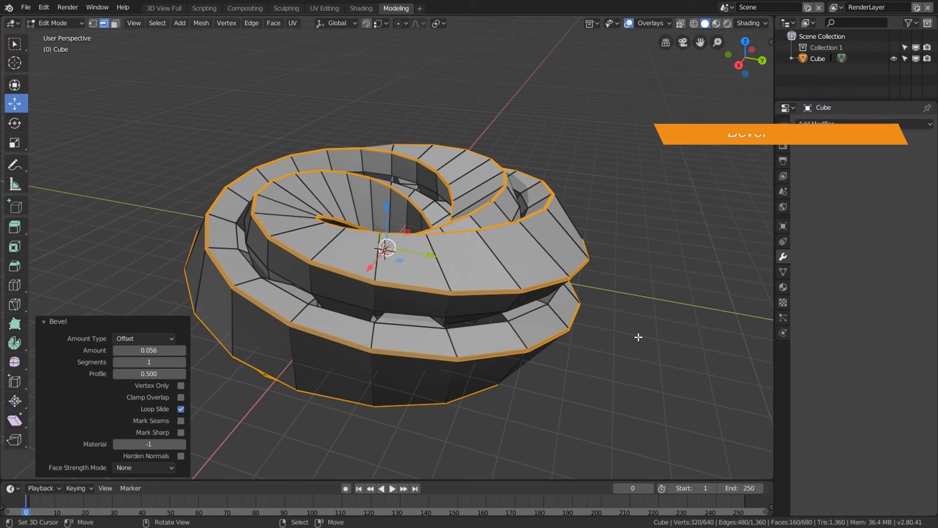
Select the wide outer face loops of both strips in face mode and inset them by about 0.089
key("3")
left_click(436, 254, "alt")
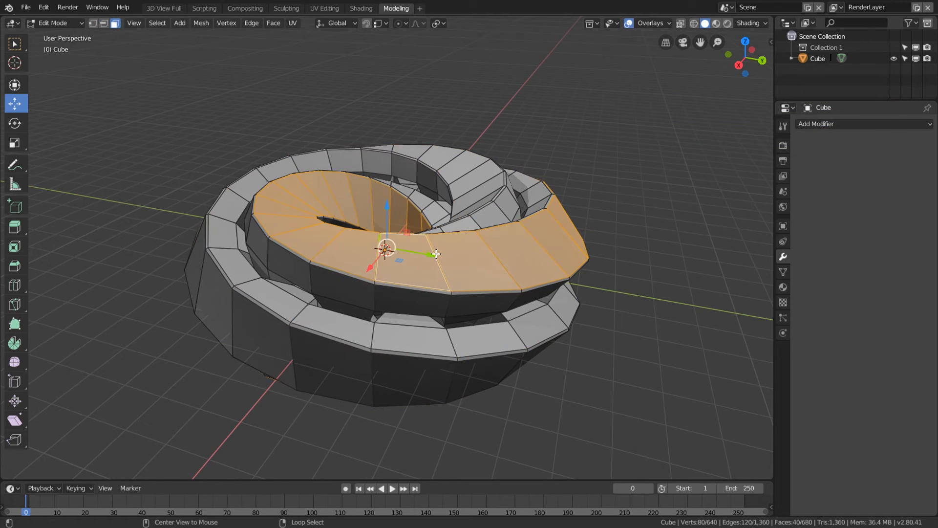
left_click(473, 188, "alt+shift")
middle_click_drag(547, 252, 632, 332)
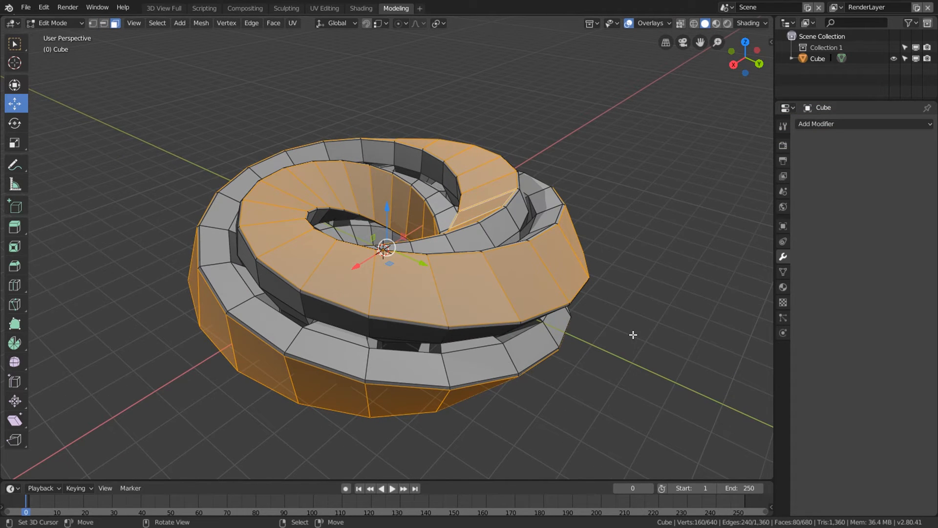
key("i")
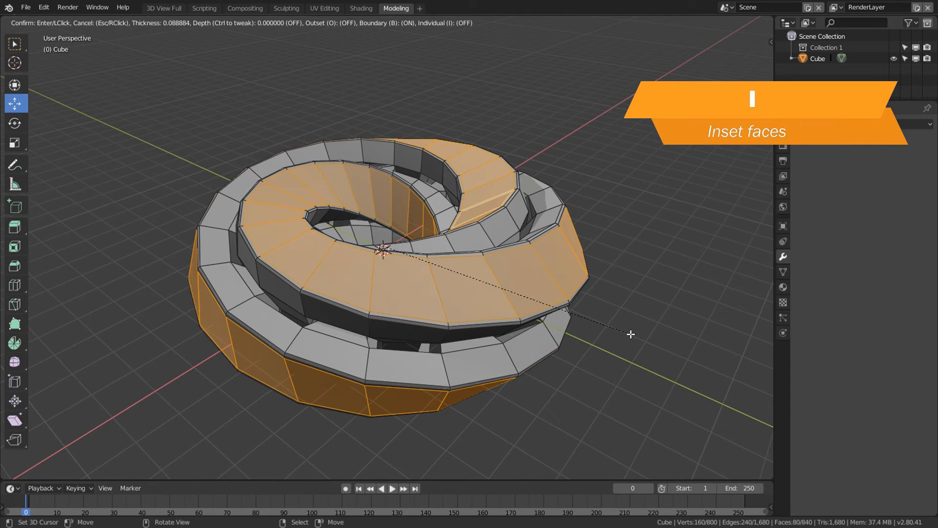
left_click(631, 334)
Extrude the inset face loops inward along their normals by about 0.42
key("alt+e")
left_click(673, 317)
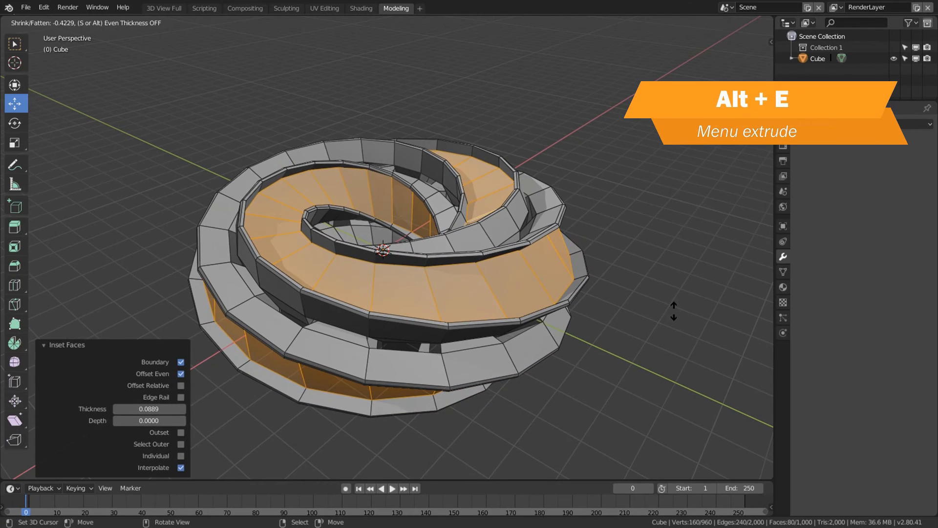
left_click(674, 311)
Inset the recessed faces by about 0.077 and extrude them back outward along their normals by about 0.46
key("i")
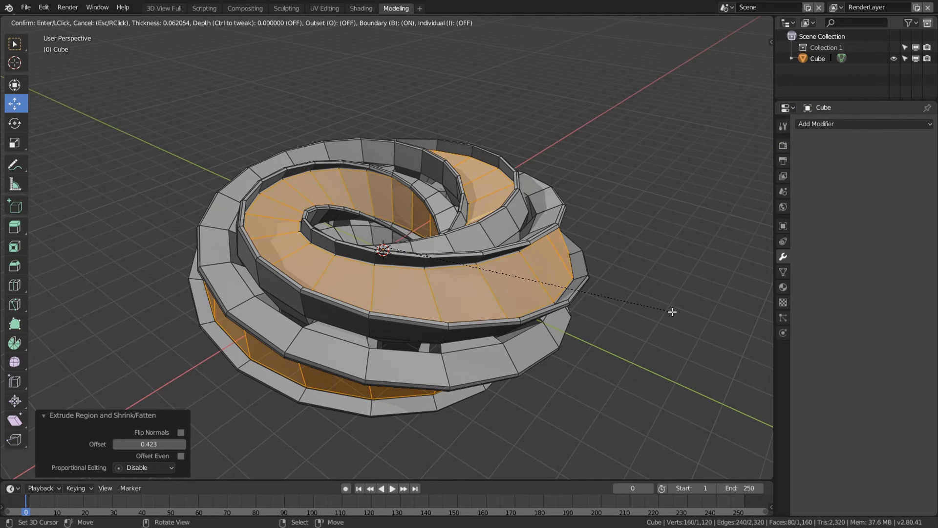
left_click(672, 312)
key("alt+e")
left_click(657, 308)
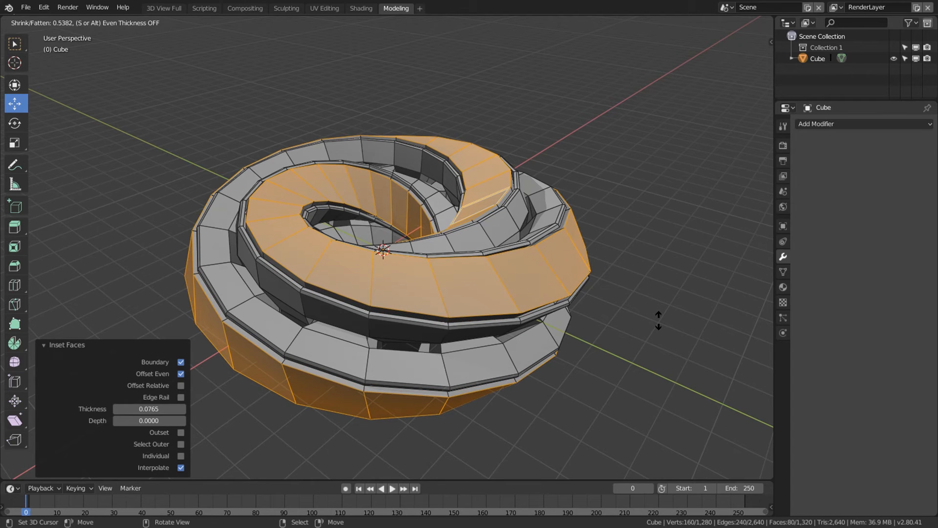
left_click(658, 319)
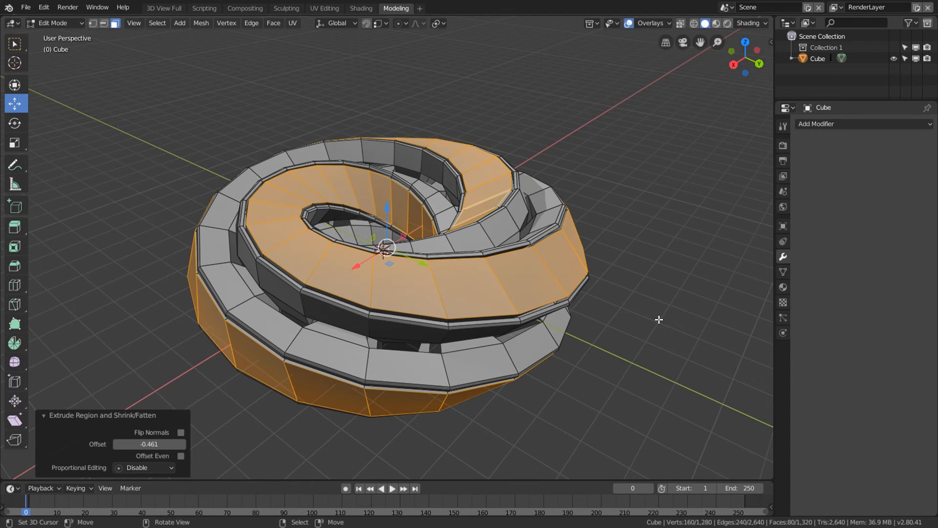
Inset the raised faces with a thickness of about 0.084 and a depth of about 0.058, and clear the selection
key("i")
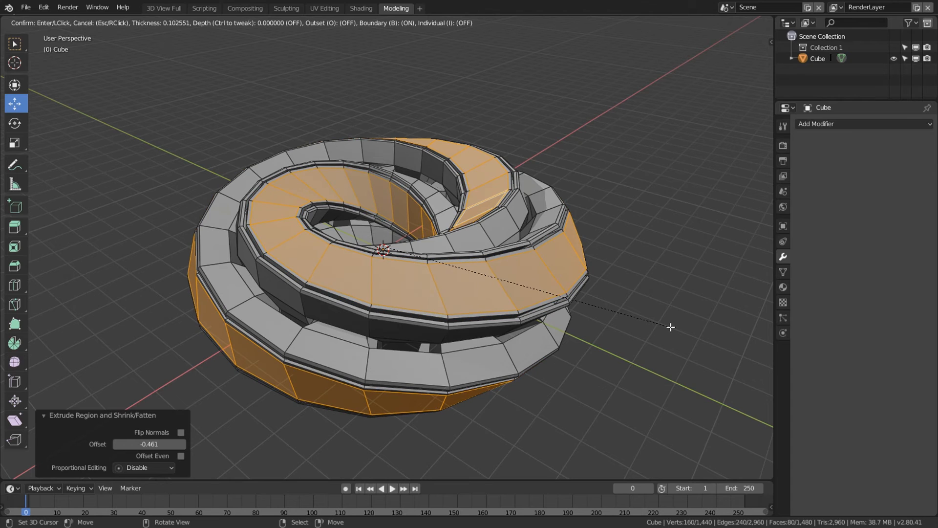
key("ctrl")
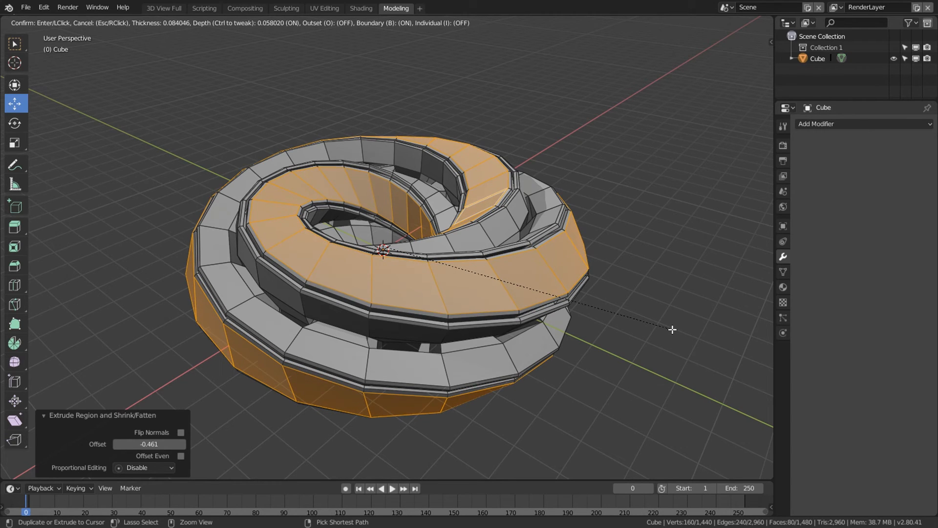
left_click(673, 330)
key("alt+a")
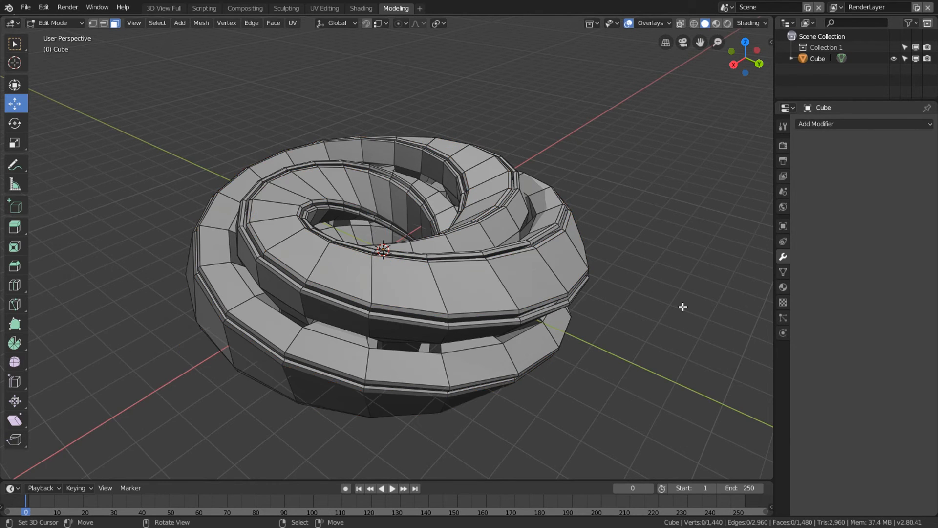
Return to Object Mode and add a Subdivision Surface modifier at level 3 to the ring
middle_click_drag(687, 323, 451, 321)
middle_click_drag(569, 322, 597, 337)
key("Tab")
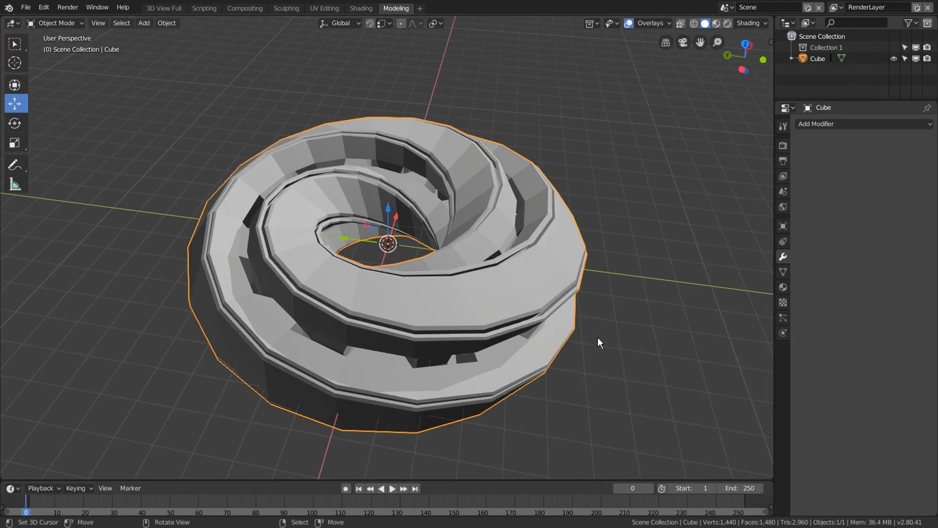
scroll(623, 324, "down", 2)
key("ctrl+3")
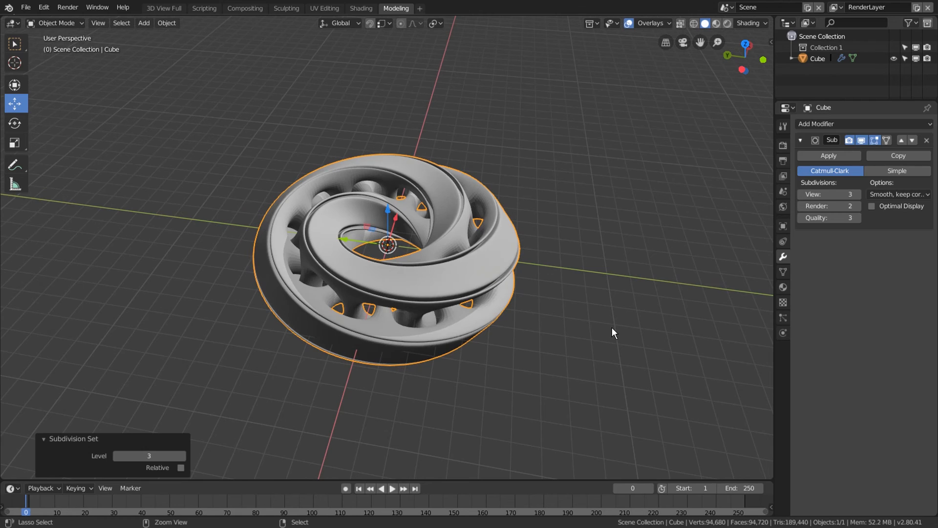
Apply Shade Smooth to the subdivided ring and inspect it from another side
right_click(561, 303)
left_click(561, 304)
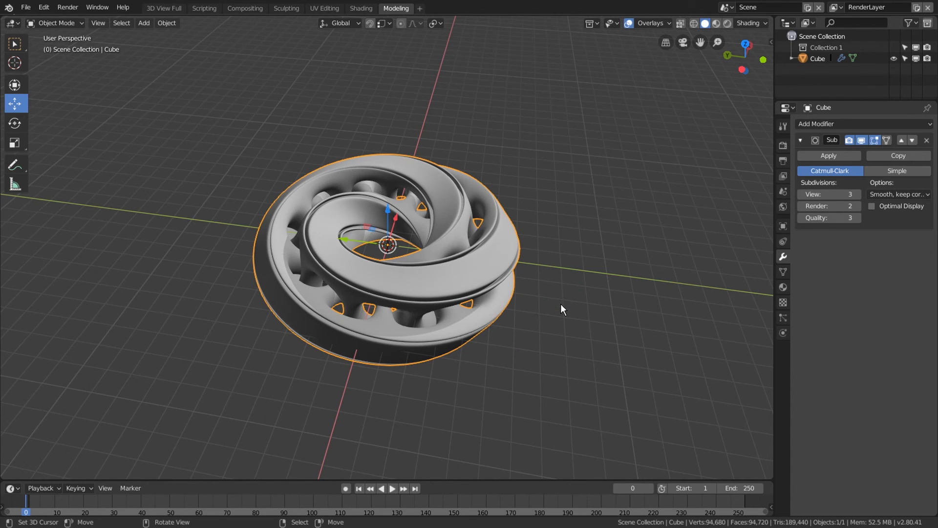
middle_click_drag(561, 304, 171, 271)
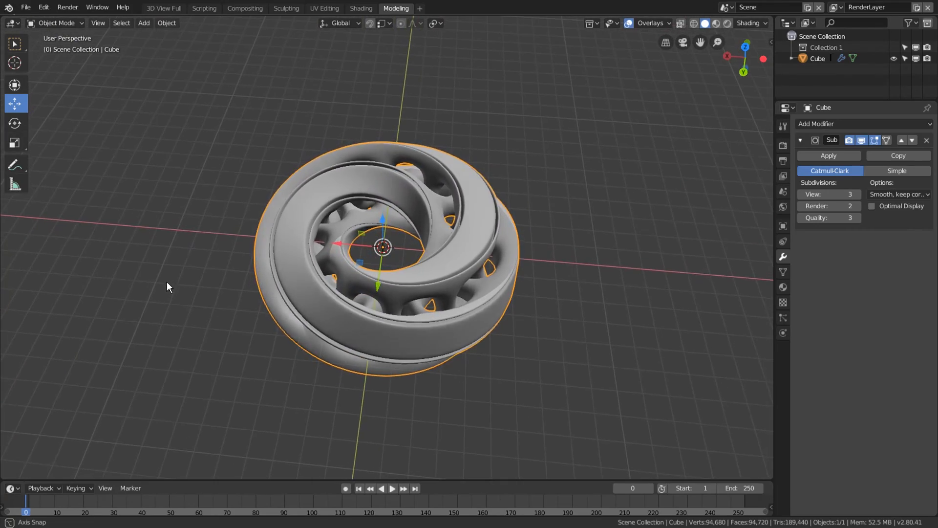